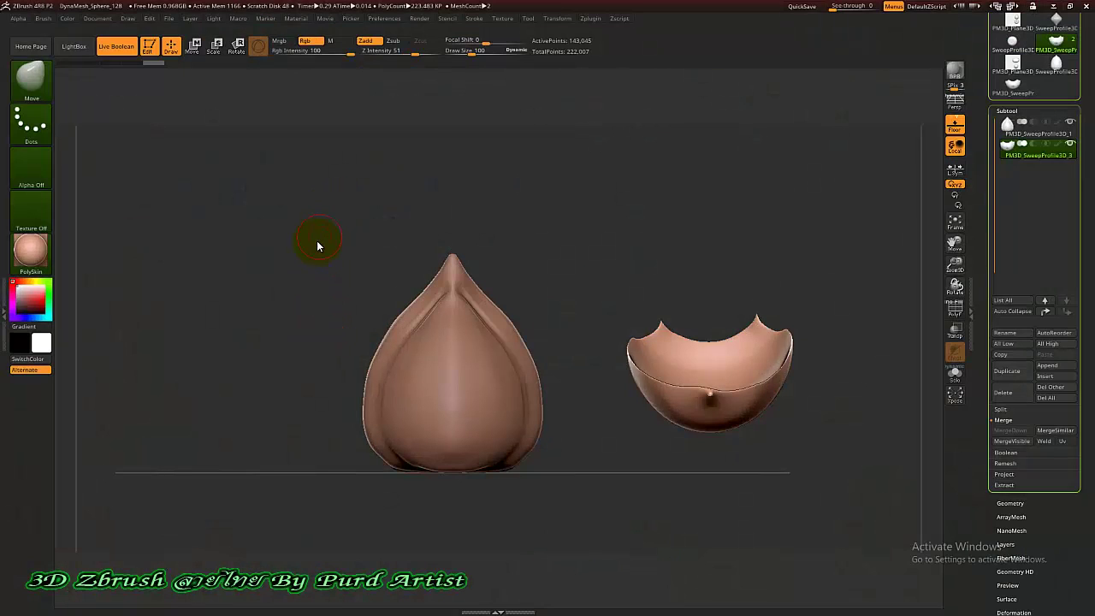
# Step: Orbit around the petal and cup, then select the PM3D_SweepProfile3D_1 subtool
pyautogui.keyDown('shift'); pyautogui.click(1059, 148); pyautogui.keyUp('shift')
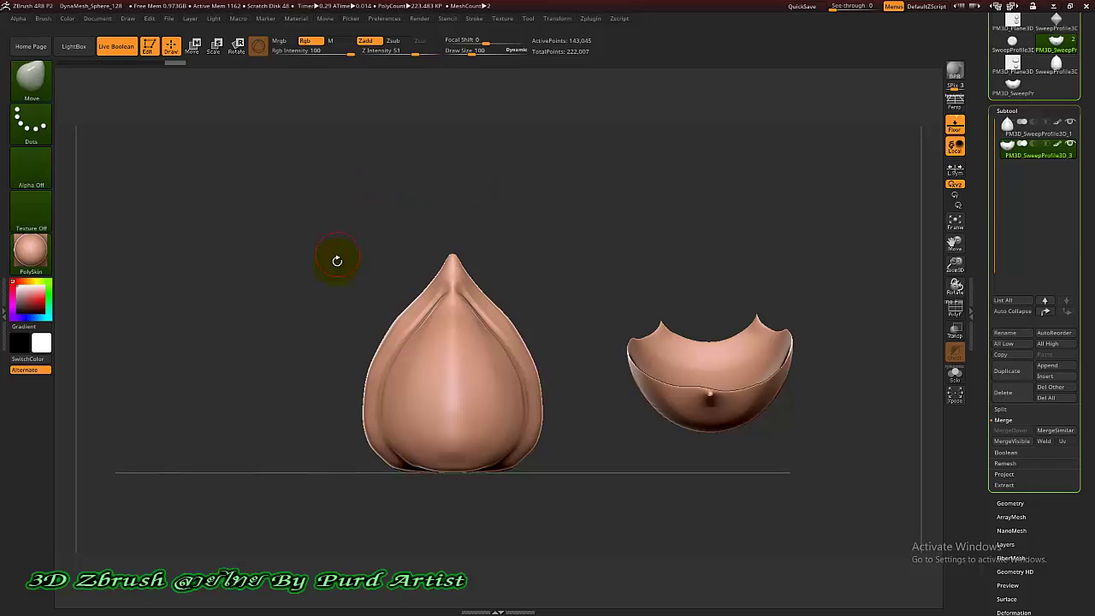
pyautogui.moveTo(304, 288)
pyautogui.mouseDown()
pyautogui.moveTo(237, 269)
pyautogui.moveTo(247, 230)
pyautogui.moveTo(261, 254)
pyautogui.moveTo(245, 245)
pyautogui.mouseUp()
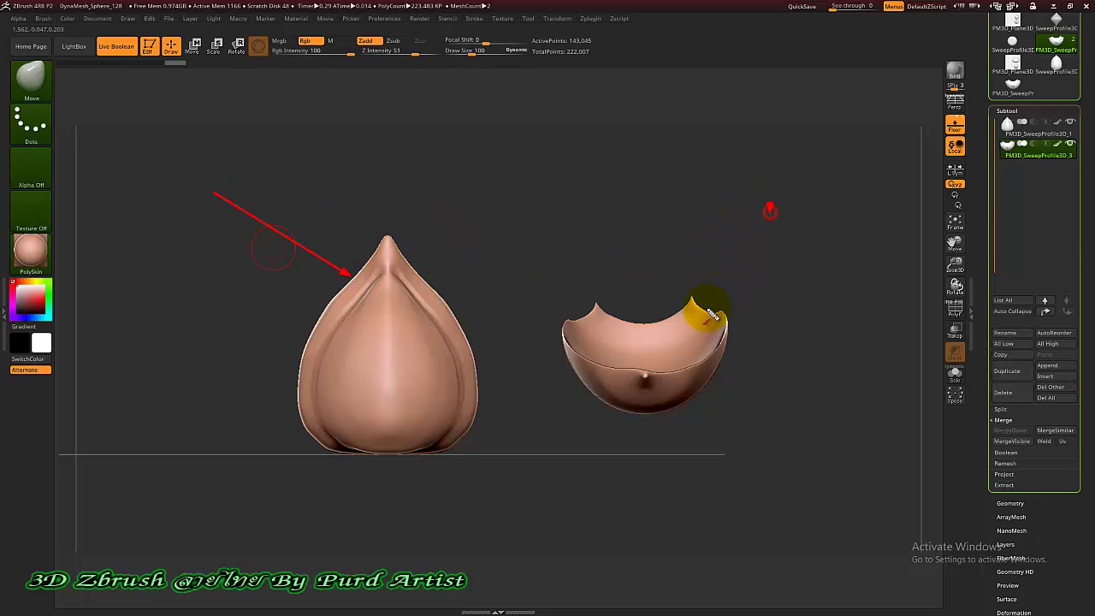
pyautogui.moveTo(770, 212); pyautogui.dragTo(693, 325)
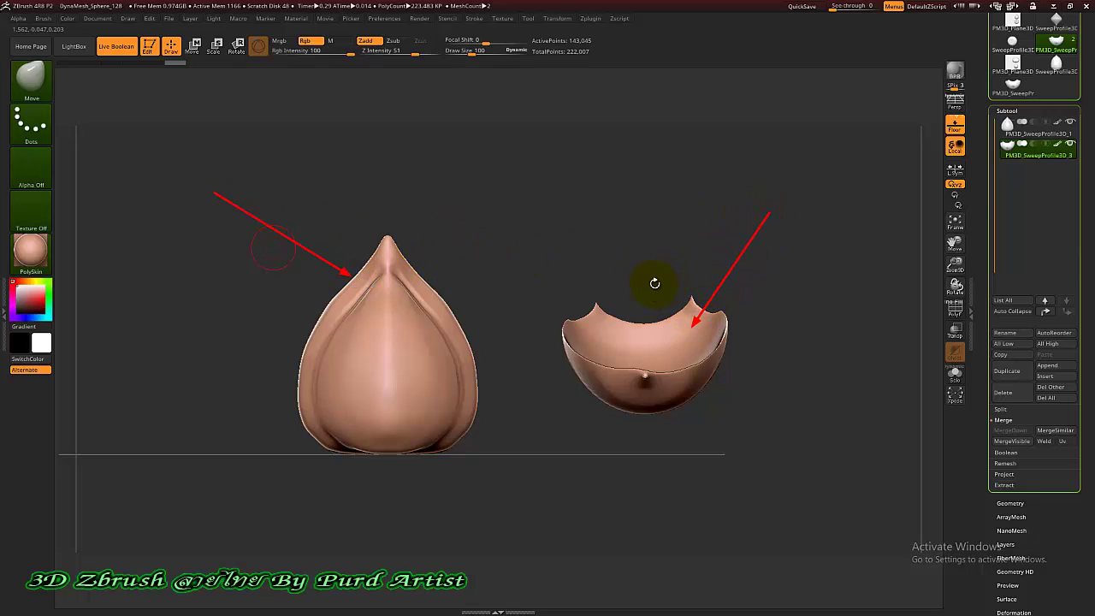
pyautogui.rightClick(596, 254)
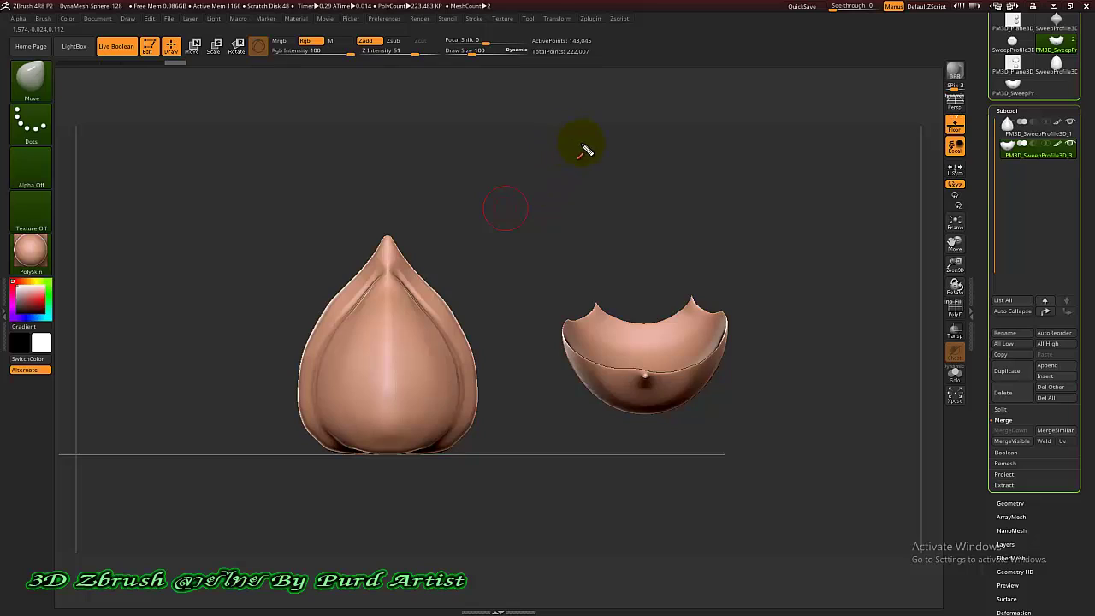
pyautogui.moveTo(580, 161); pyautogui.dragTo(575, 62)
pyautogui.rightClick(596, 172)
pyautogui.moveTo(912, 126); pyautogui.dragTo(993, 127)
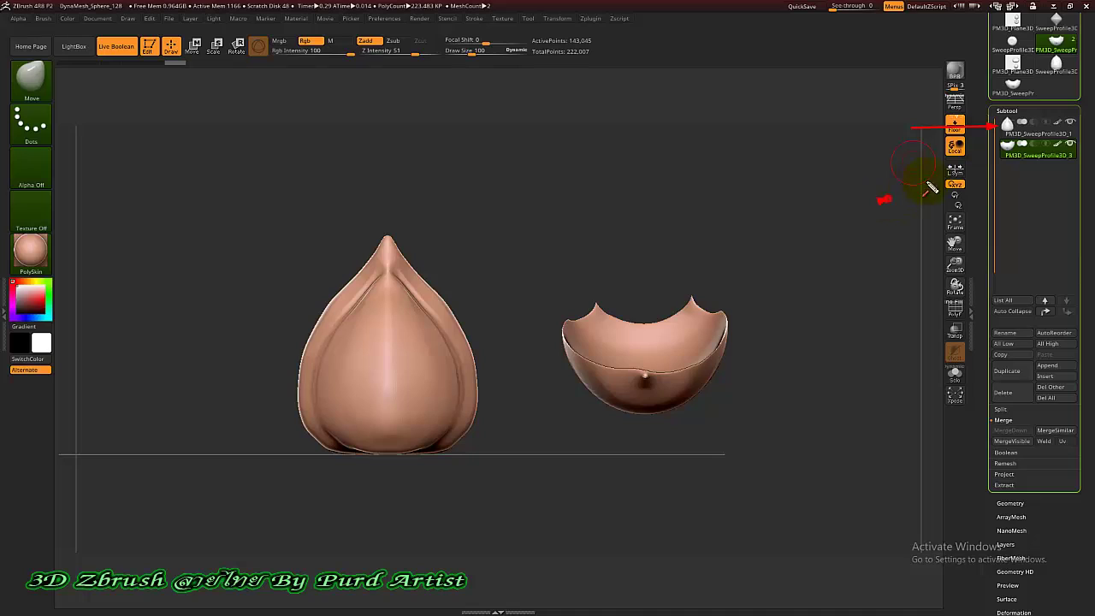
pyautogui.moveTo(931, 188); pyautogui.dragTo(994, 161)
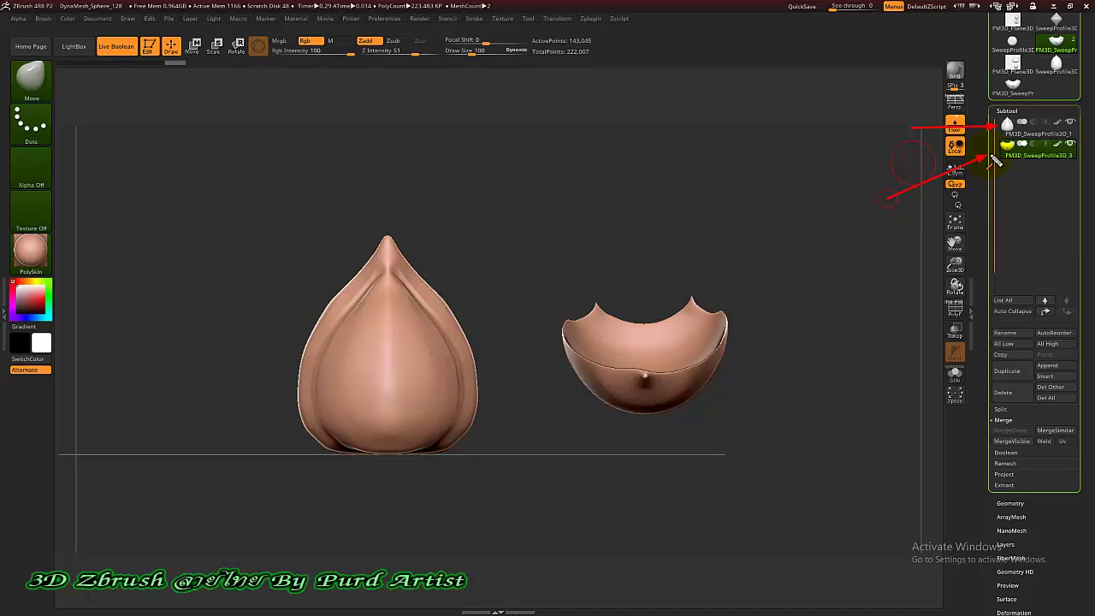
# Step: Run ZRemesher on the pointed petal, reducing it from 78,962 to 8,994 points
pyautogui.click(1022, 128)
pyautogui.scroll(-5, 979, 261)
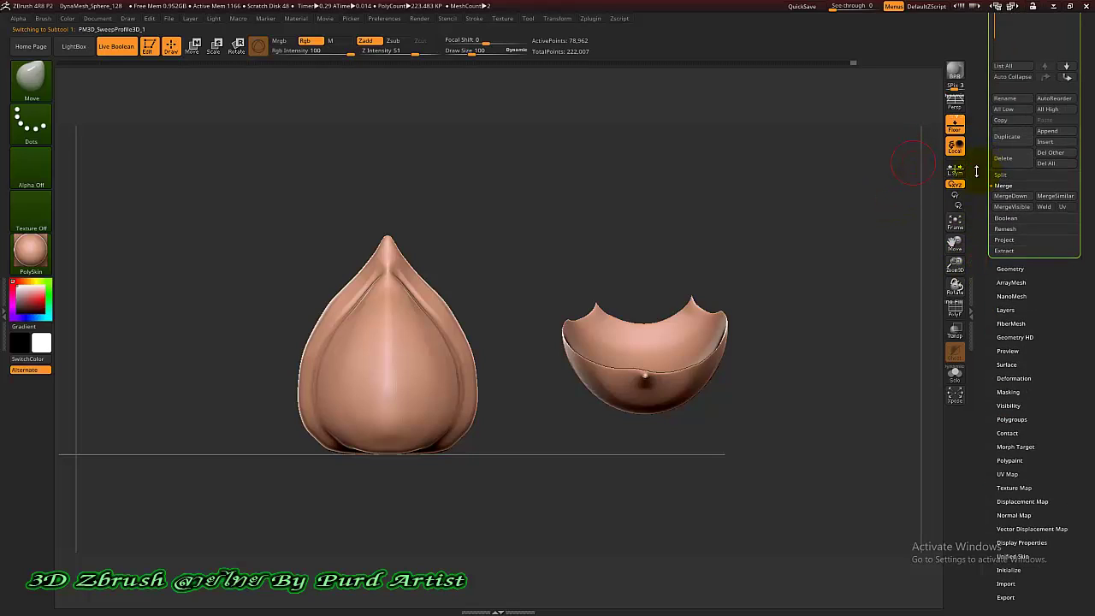
pyautogui.click(996, 269)
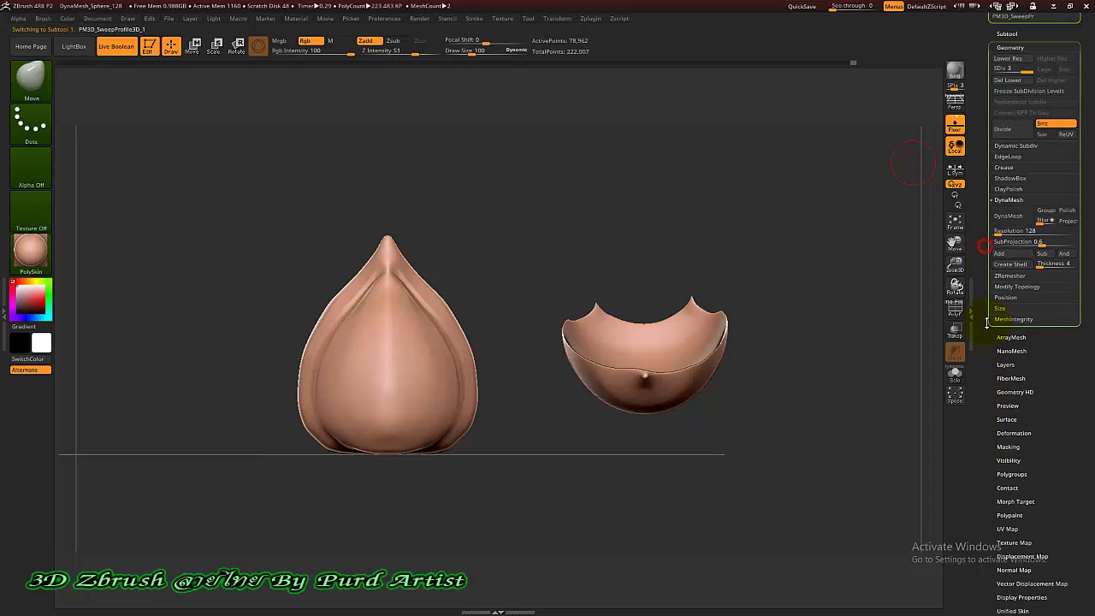
pyautogui.moveTo(978, 244); pyautogui.dragTo(990, 336)
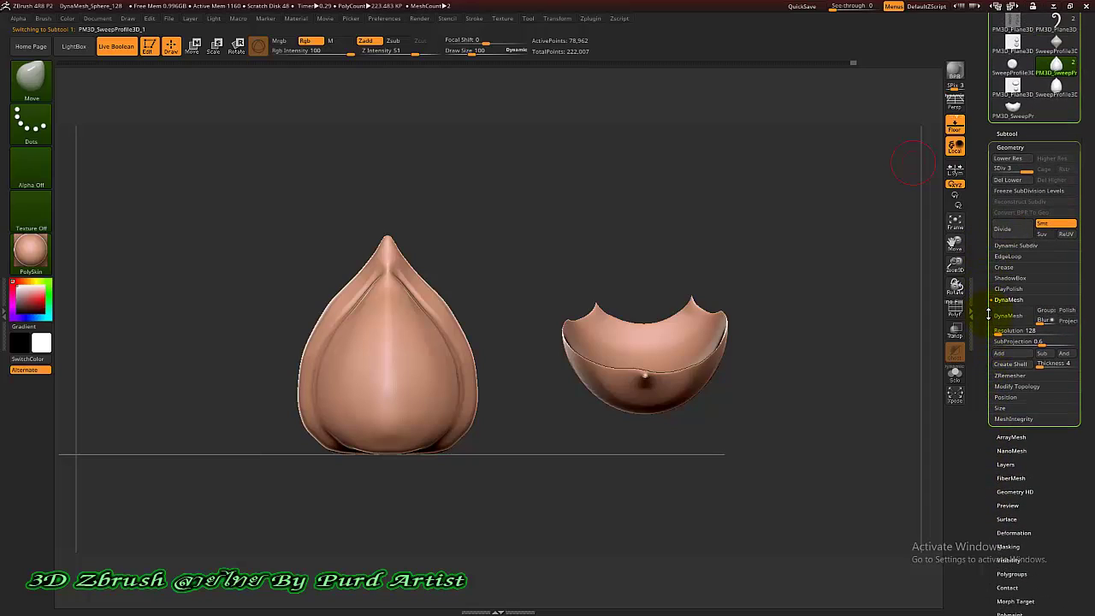
pyautogui.click(1000, 376)
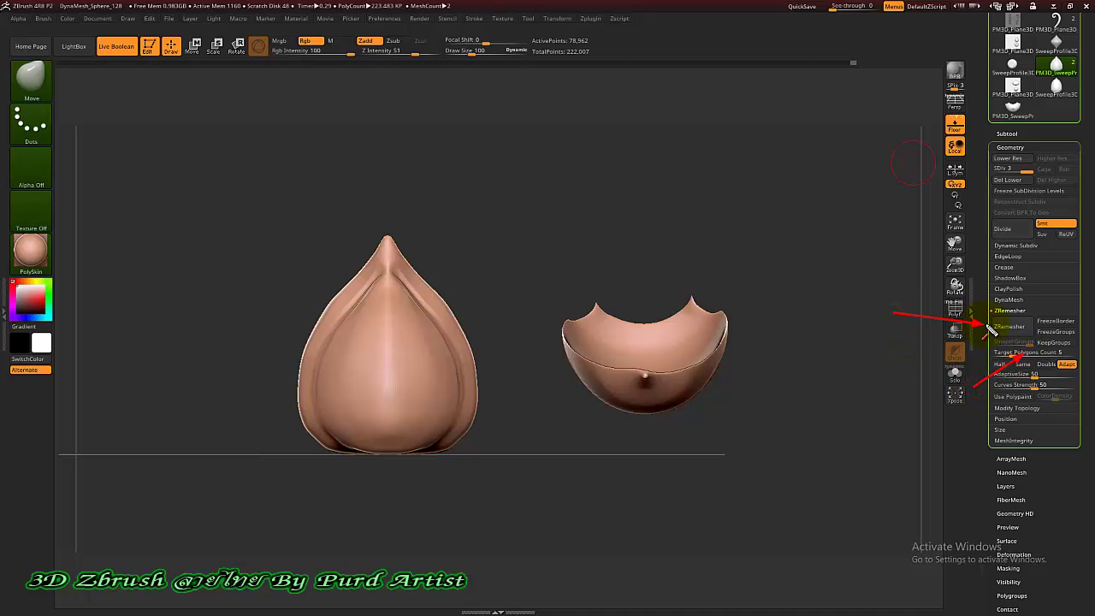
pyautogui.click(1010, 326)
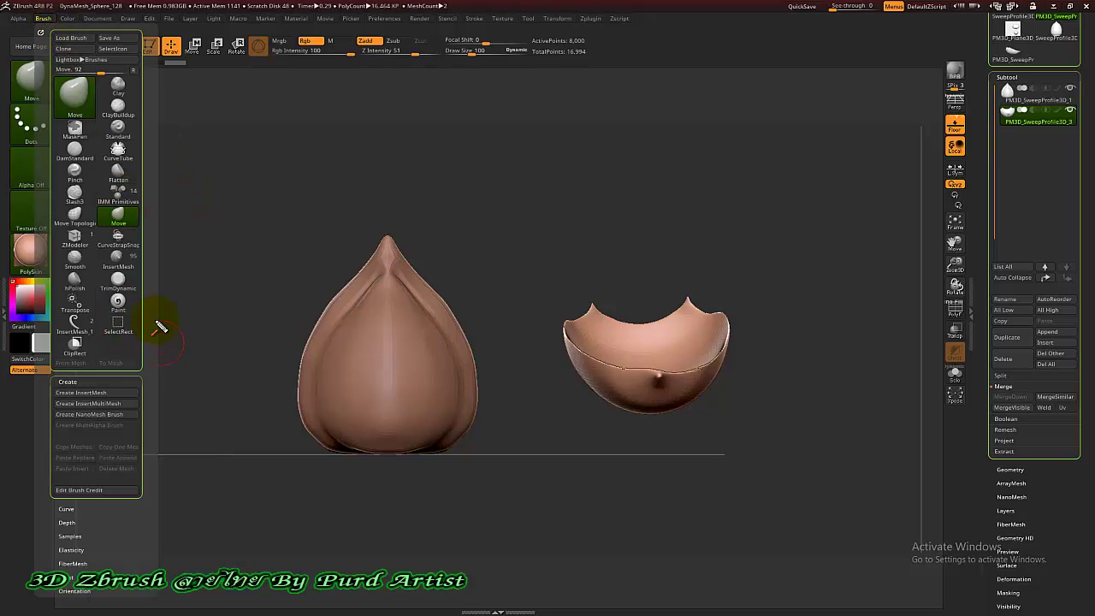
# Step: Create the InsertMesh_2 InsertMultiMesh brush from the petal and cup subtools
pyautogui.moveTo(223, 346); pyautogui.dragTo(86, 381)
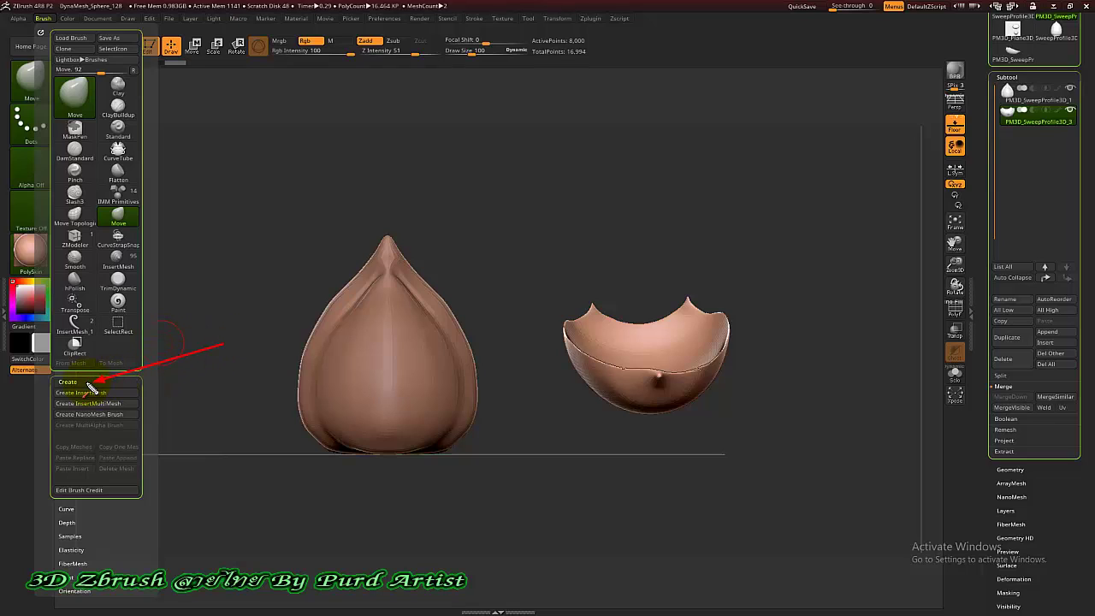
pyautogui.moveTo(200, 391); pyautogui.dragTo(133, 410)
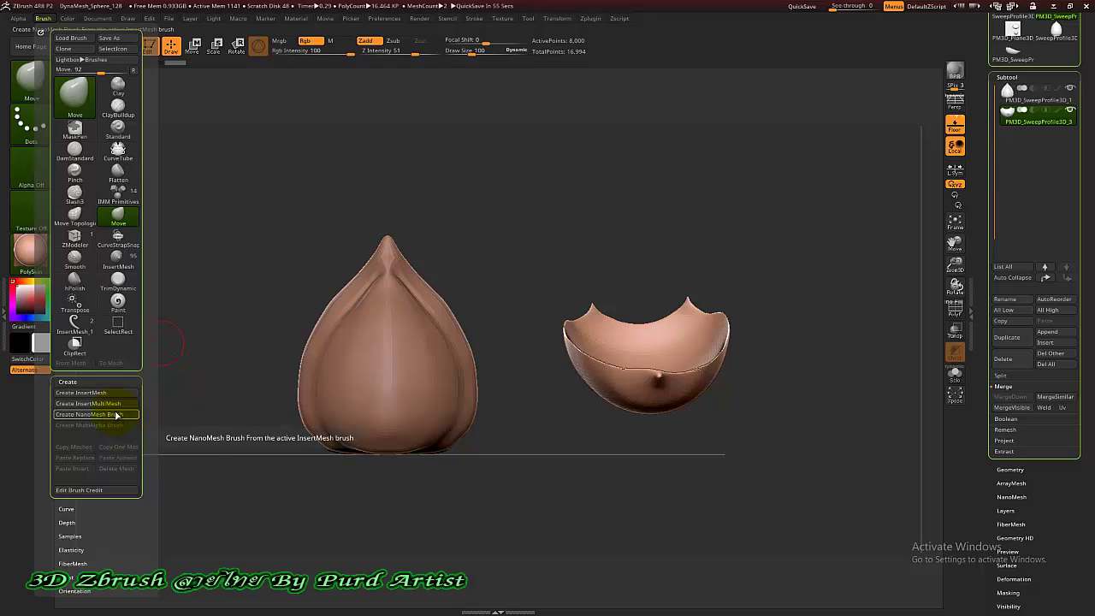
pyautogui.click(115, 406)
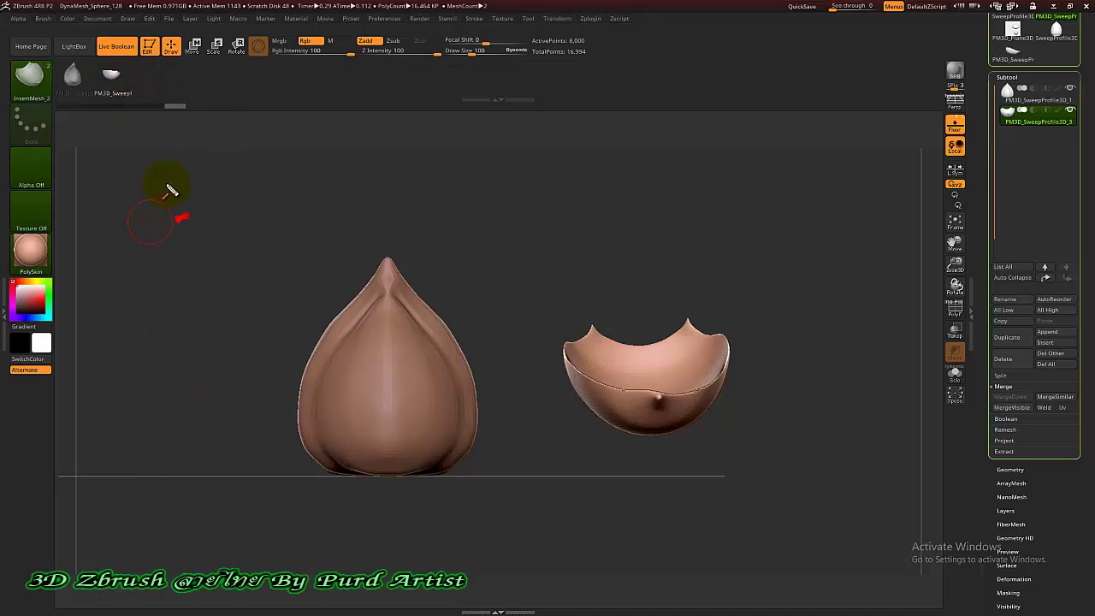
pyautogui.moveTo(183, 216); pyautogui.dragTo(111, 93)
pyautogui.moveTo(86, 171); pyautogui.dragTo(76, 96)
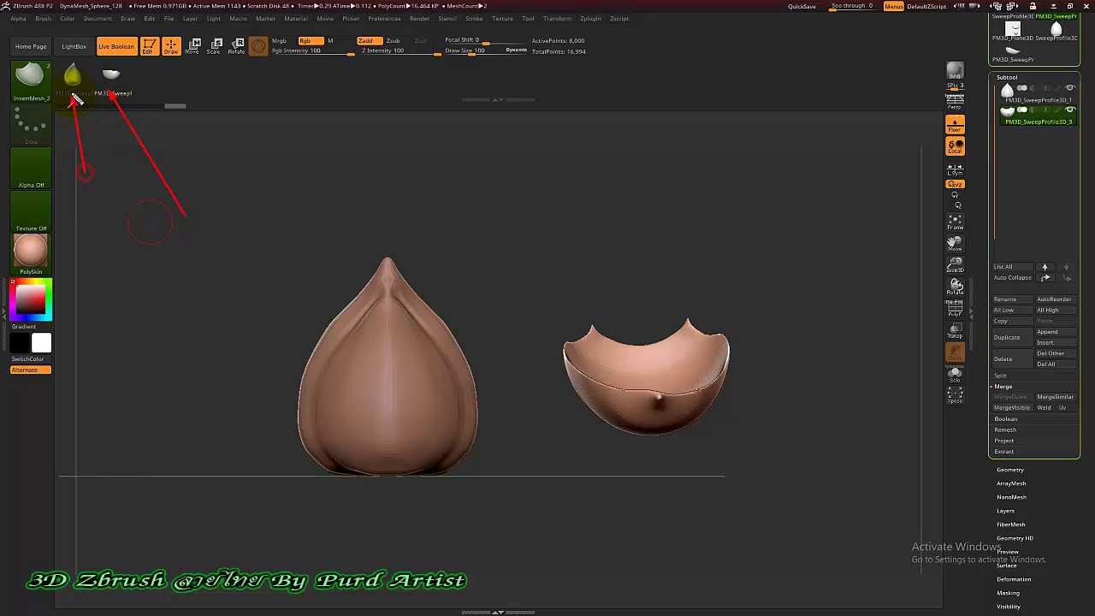
pyautogui.press('Escape')
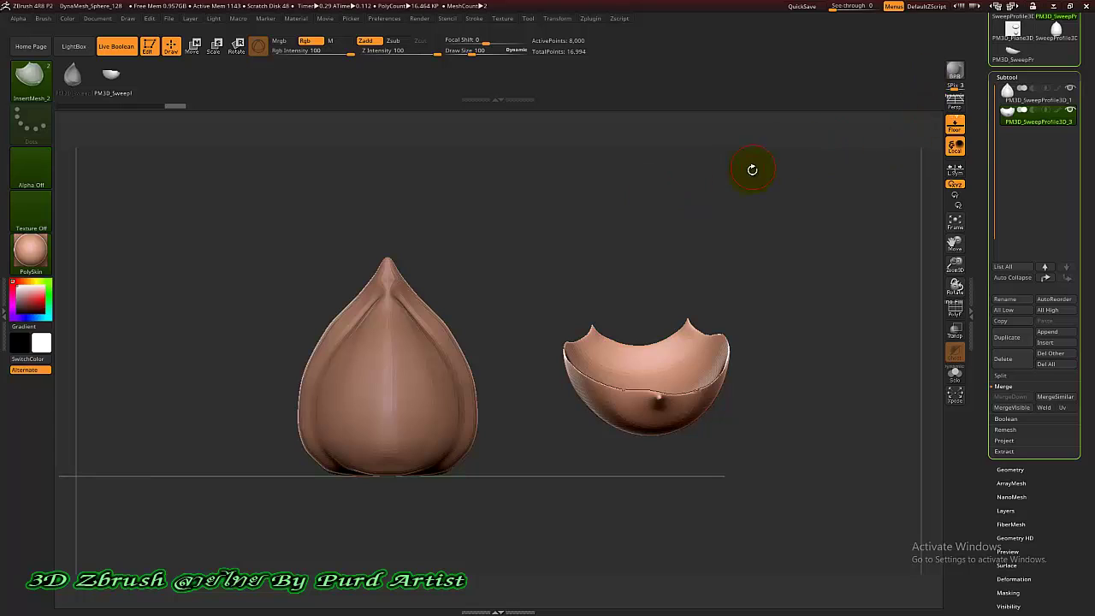
pyautogui.scroll(5, 1027, 128)
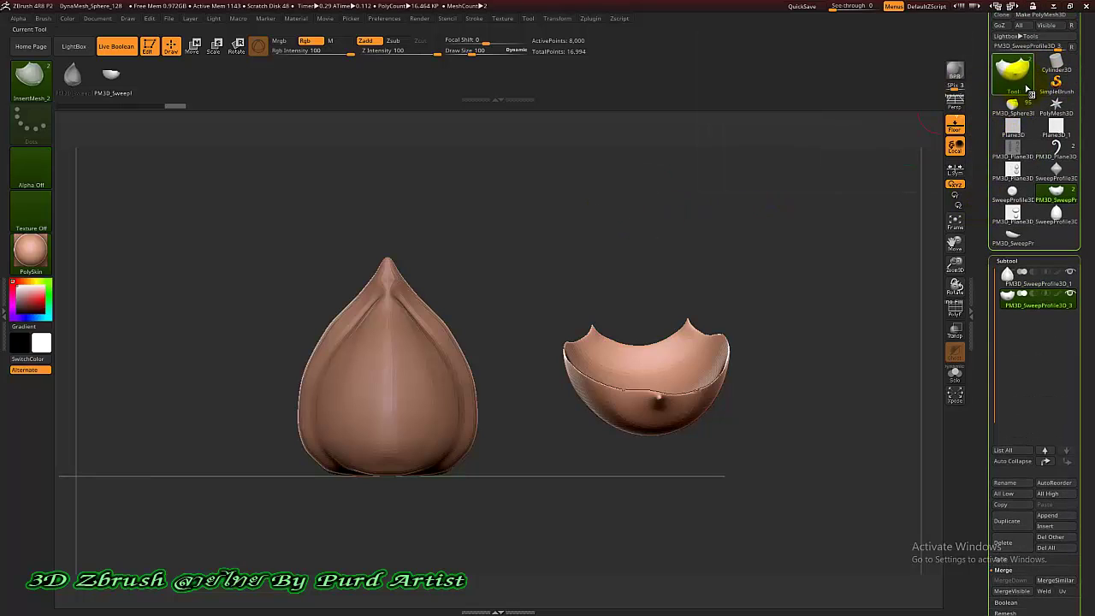
# Step: Draw a PM3D_Cylinder in edit mode and convert it to a 482-point polymesh
pyautogui.click(1057, 83)
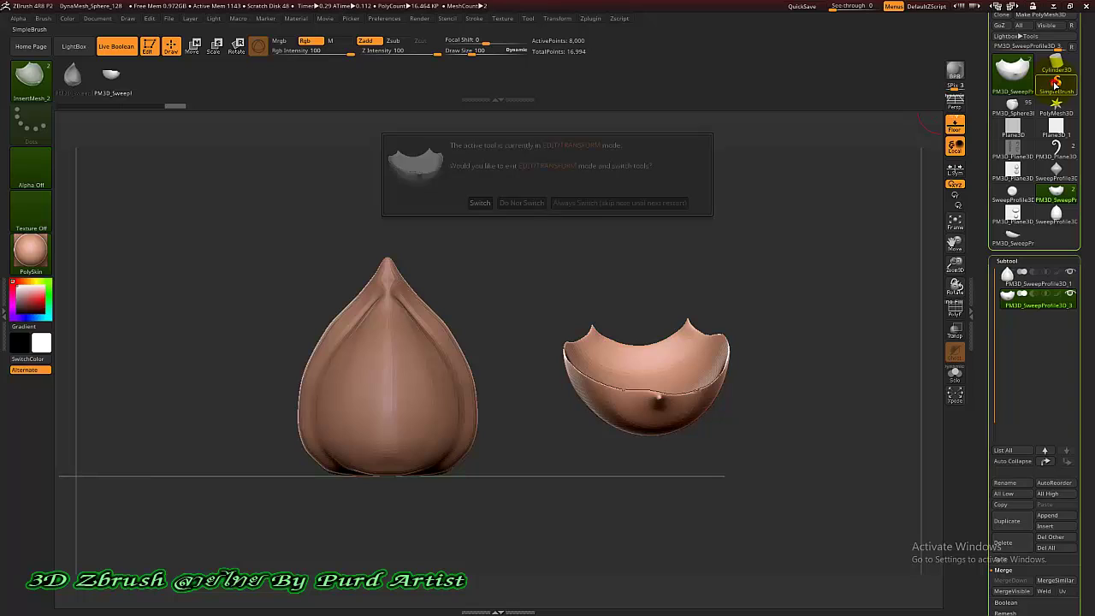
pyautogui.click(480, 202)
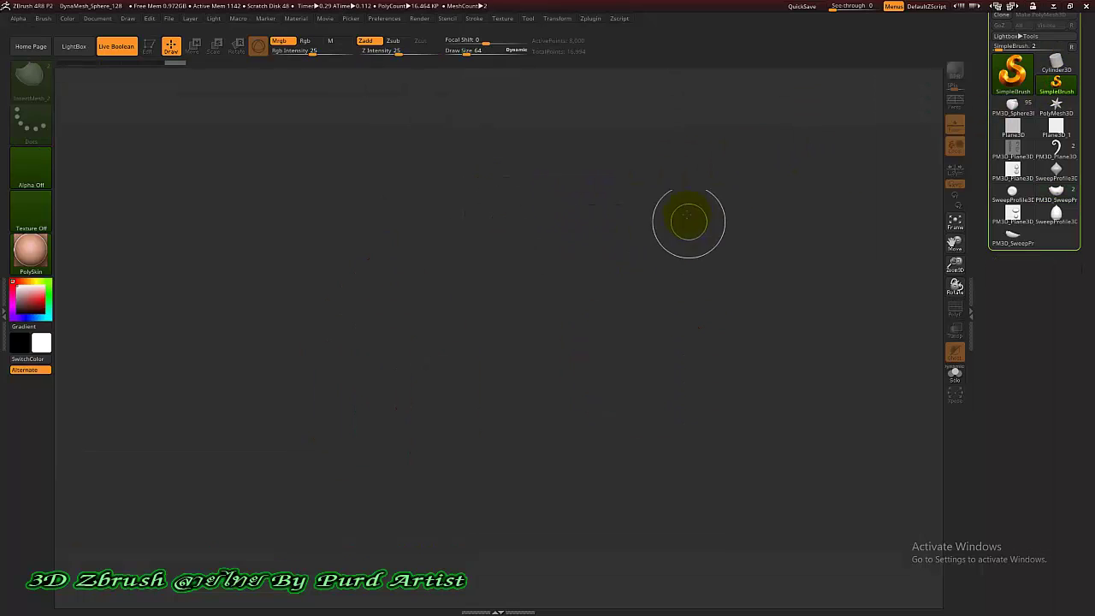
pyautogui.click(1012, 72)
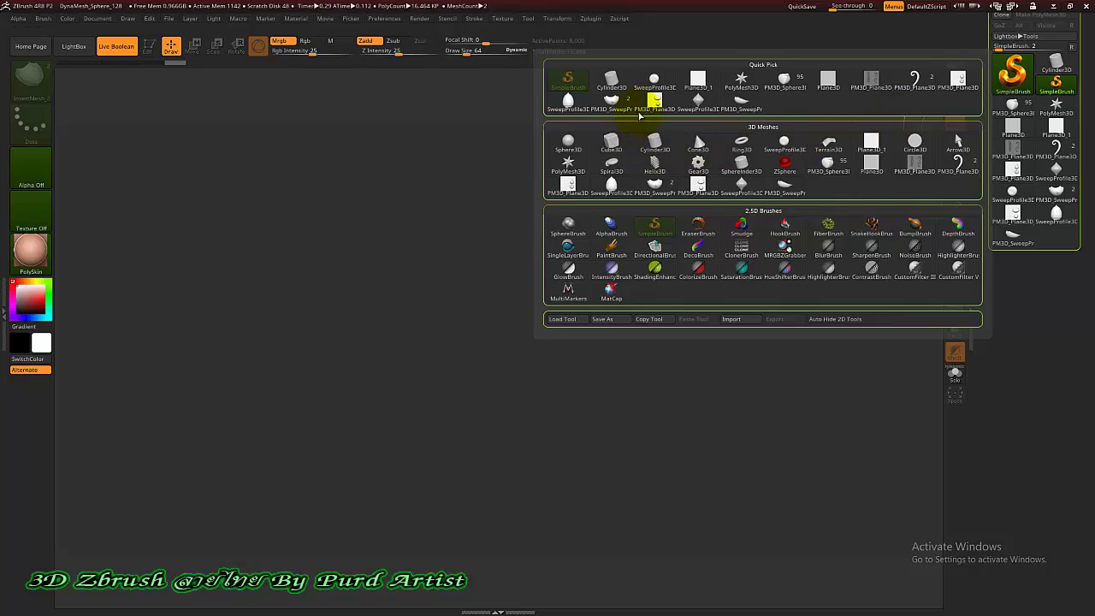
pyautogui.click(614, 84)
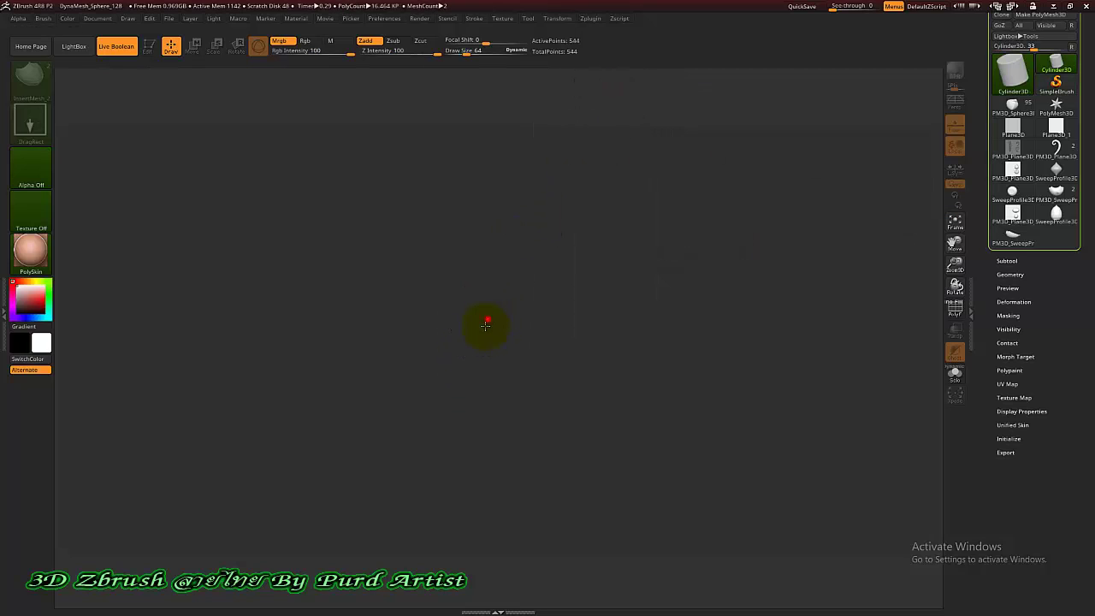
pyautogui.moveTo(487, 320)
pyautogui.mouseDown()
pyautogui.moveTo(475, 398)
pyautogui.moveTo(486, 408)
pyautogui.mouseUp()
pyautogui.click(149, 46)
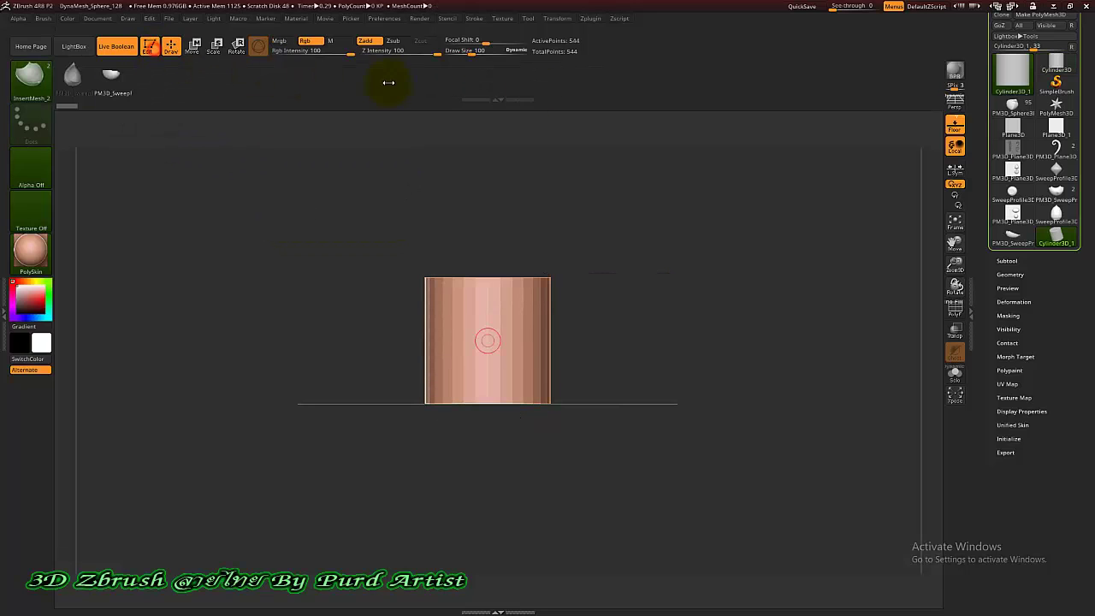
pyautogui.moveTo(980, 71); pyautogui.dragTo(982, 101)
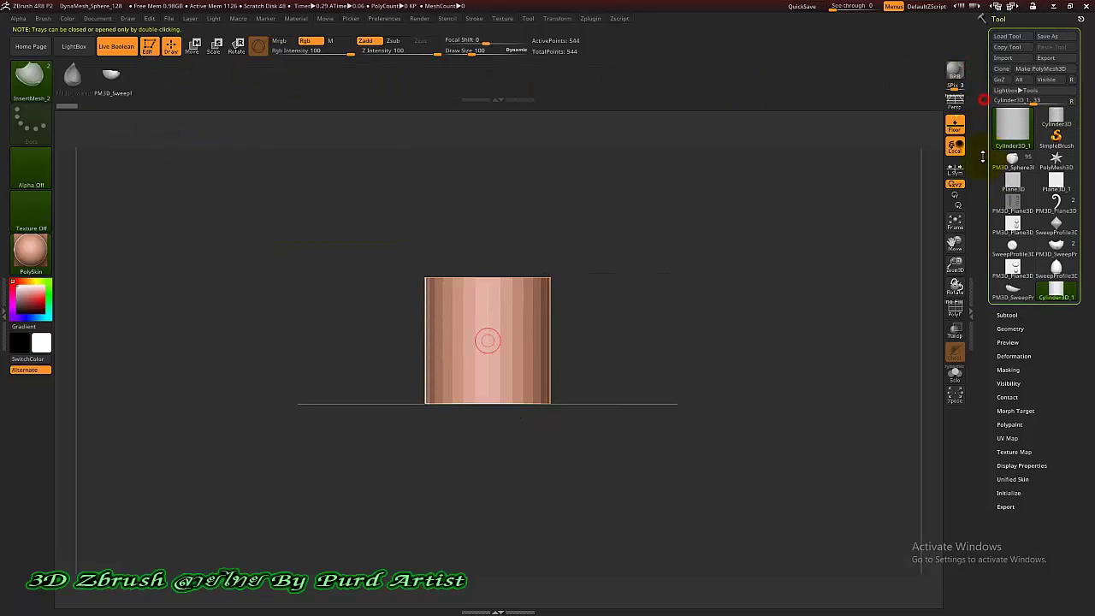
pyautogui.click(1038, 70)
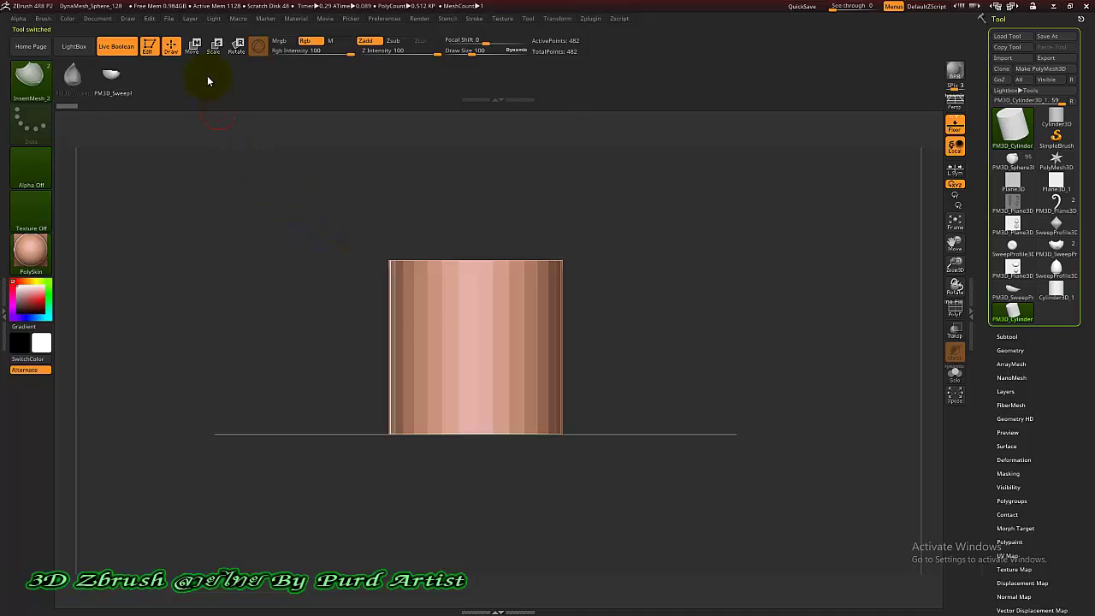
# Step: Enable symmetry on the Z axis only, with radial (R) symmetry at RadialCount 8
pyautogui.click(552, 19)
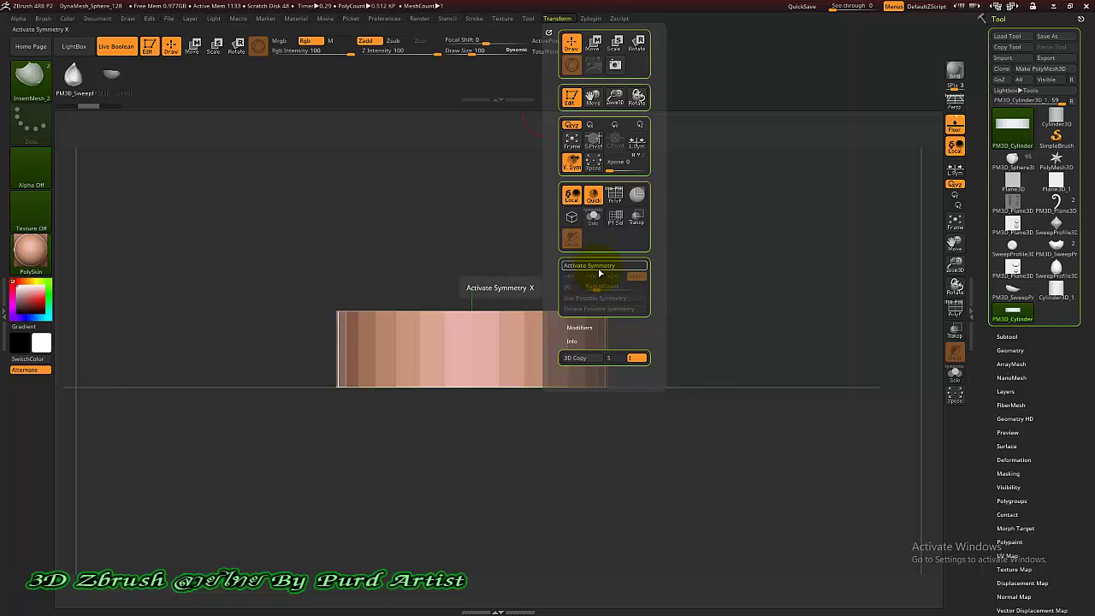
pyautogui.click(600, 267)
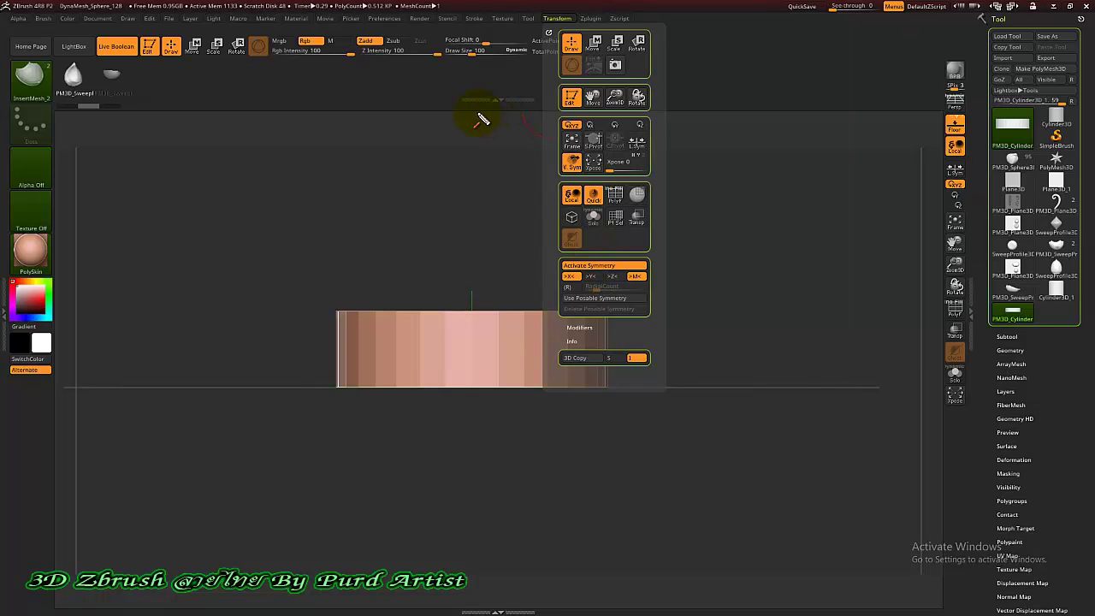
pyautogui.moveTo(476, 111); pyautogui.dragTo(541, 19)
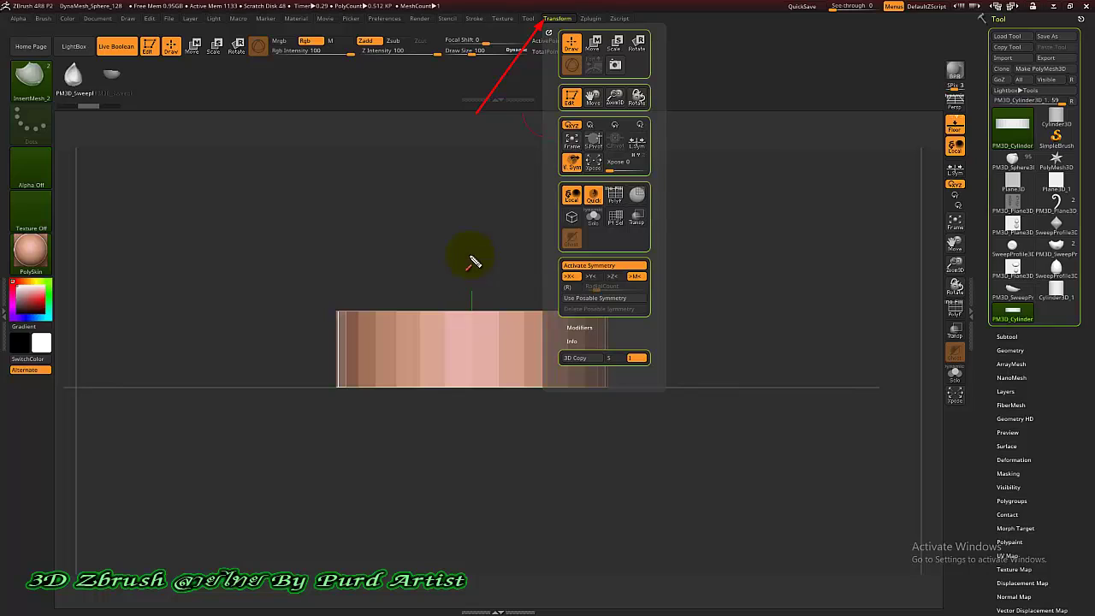
pyautogui.moveTo(469, 255); pyautogui.dragTo(554, 272)
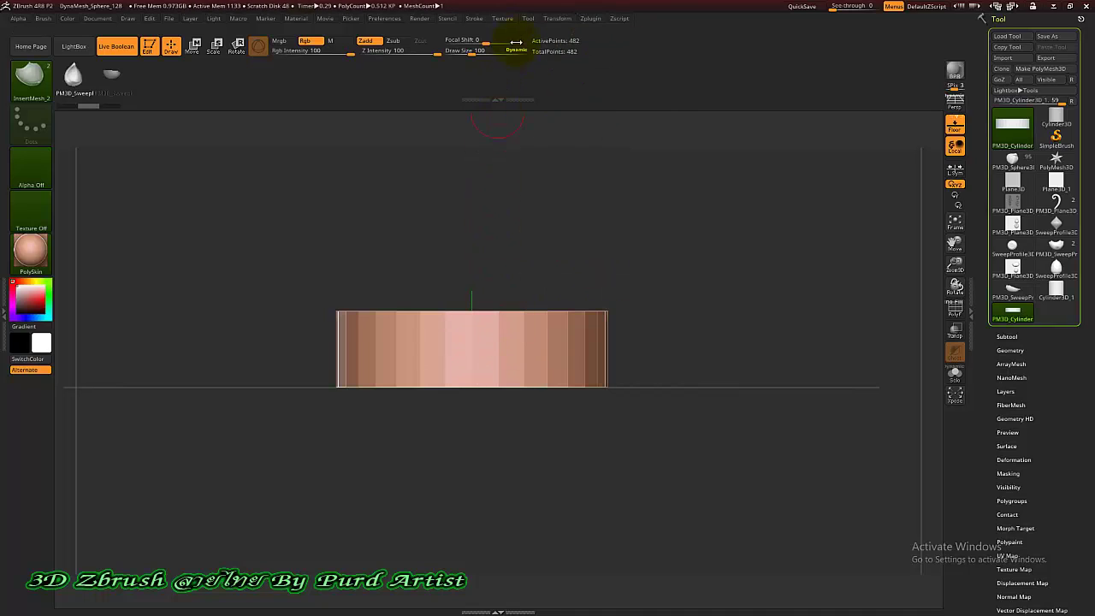
pyautogui.click(559, 19)
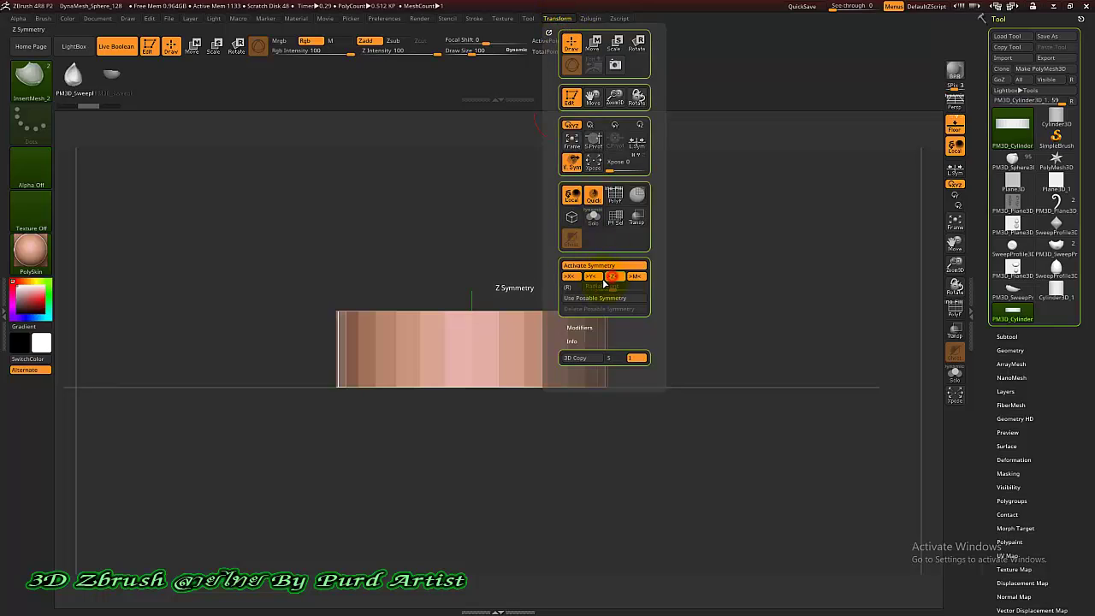
pyautogui.click(592, 279)
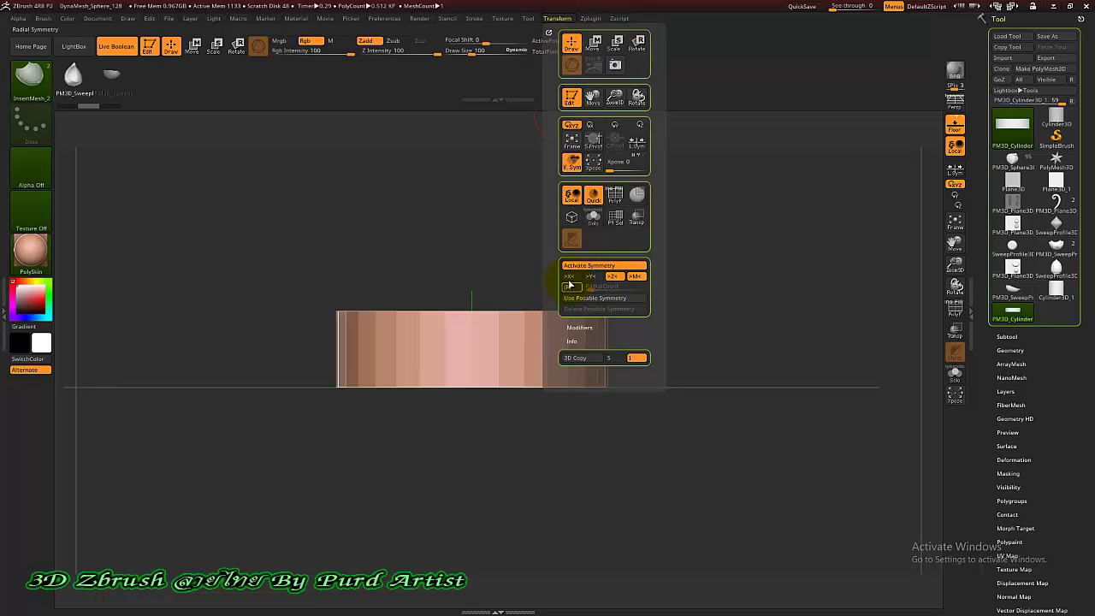
pyautogui.click(570, 288)
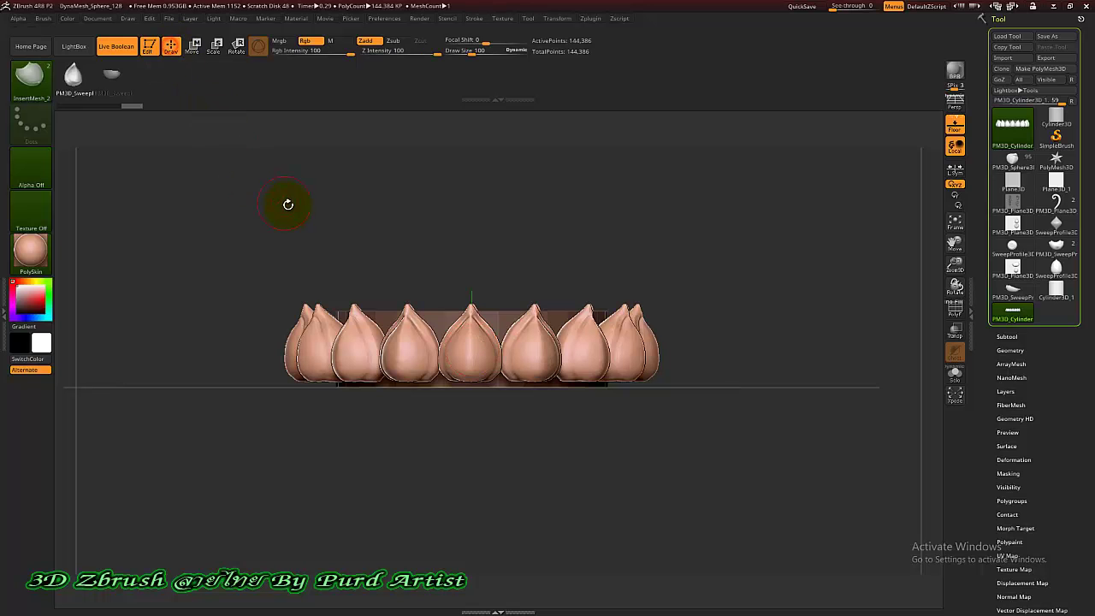
# Step: Draw a second staggered InsertMesh ring of petal buds above the first ring
pyautogui.scroll(2, 391, 237)
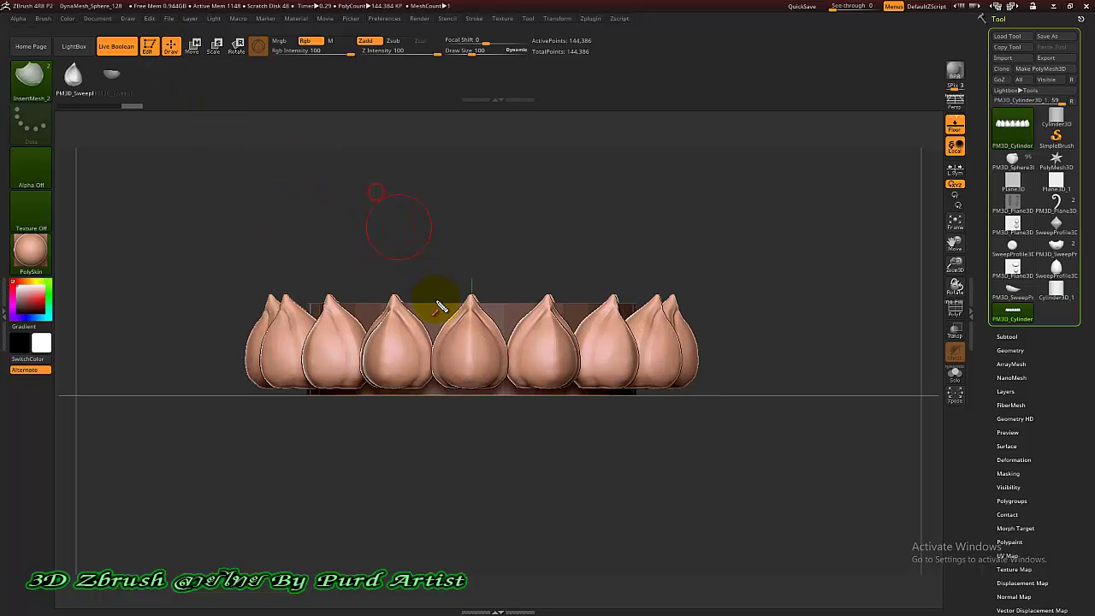
pyautogui.moveTo(433, 299)
pyautogui.mouseDown()
pyautogui.moveTo(436, 318)
pyautogui.moveTo(431, 262)
pyautogui.mouseUp()
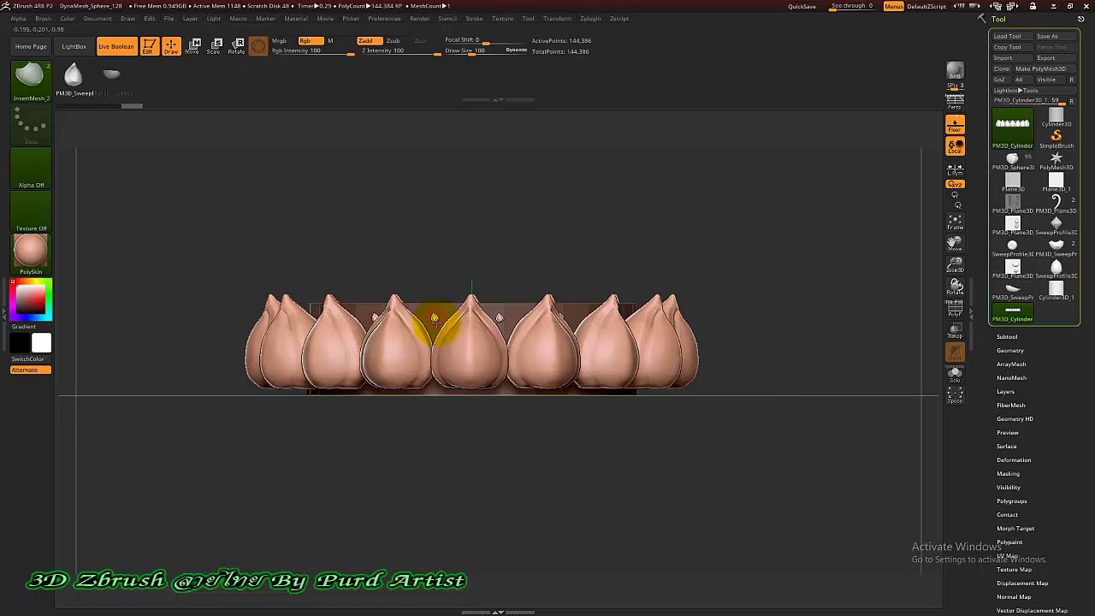
pyautogui.moveTo(435, 319)
pyautogui.mouseDown()
pyautogui.moveTo(436, 349)
pyautogui.moveTo(424, 334)
pyautogui.mouseUp()
# Step: Scale the masked bud ring along Z with the Move gizmo, then return to Draw
pyautogui.moveTo(420, 234)
pyautogui.mouseDown()
pyautogui.moveTo(398, 259)
pyautogui.moveTo(316, 171)
pyautogui.mouseUp()
pyautogui.click(195, 45)
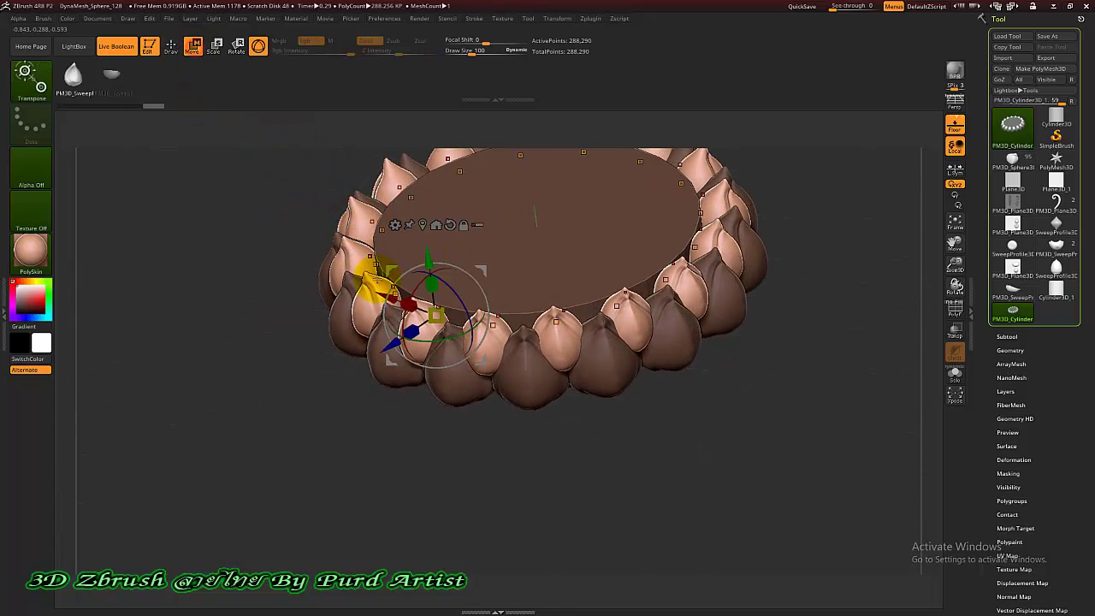
pyautogui.click(438, 317)
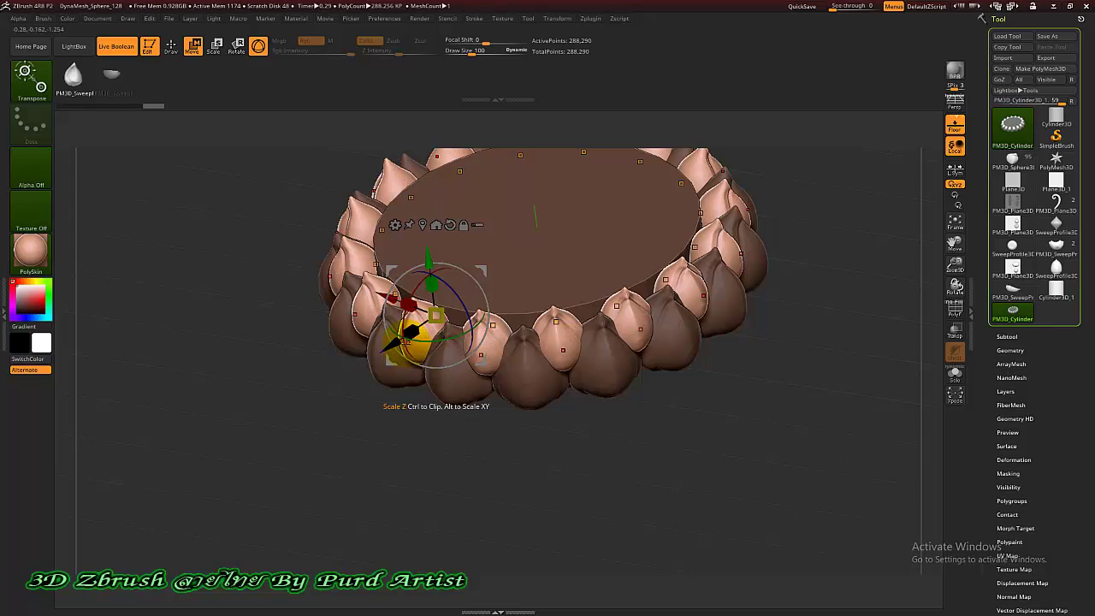
pyautogui.moveTo(391, 343)
pyautogui.mouseDown()
pyautogui.moveTo(400, 337)
pyautogui.moveTo(391, 343)
pyautogui.mouseUp()
pyautogui.moveTo(311, 430); pyautogui.dragTo(314, 375)
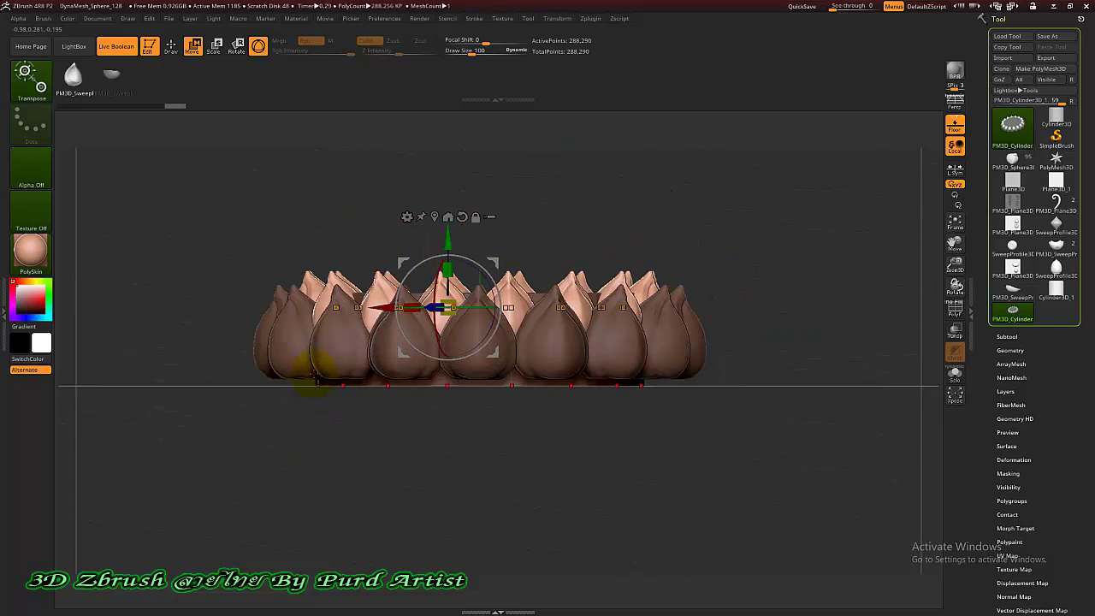
pyautogui.click(171, 46)
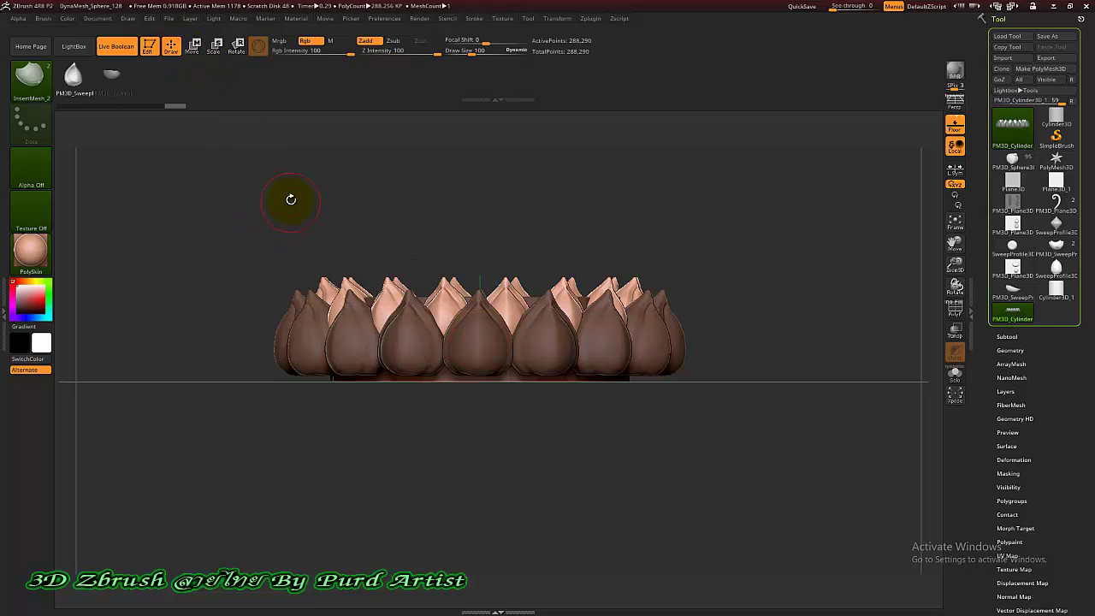
# Step: Clear the mask from the bud rings
pyautogui.moveTo(303, 200); pyautogui.dragTo(282, 217)
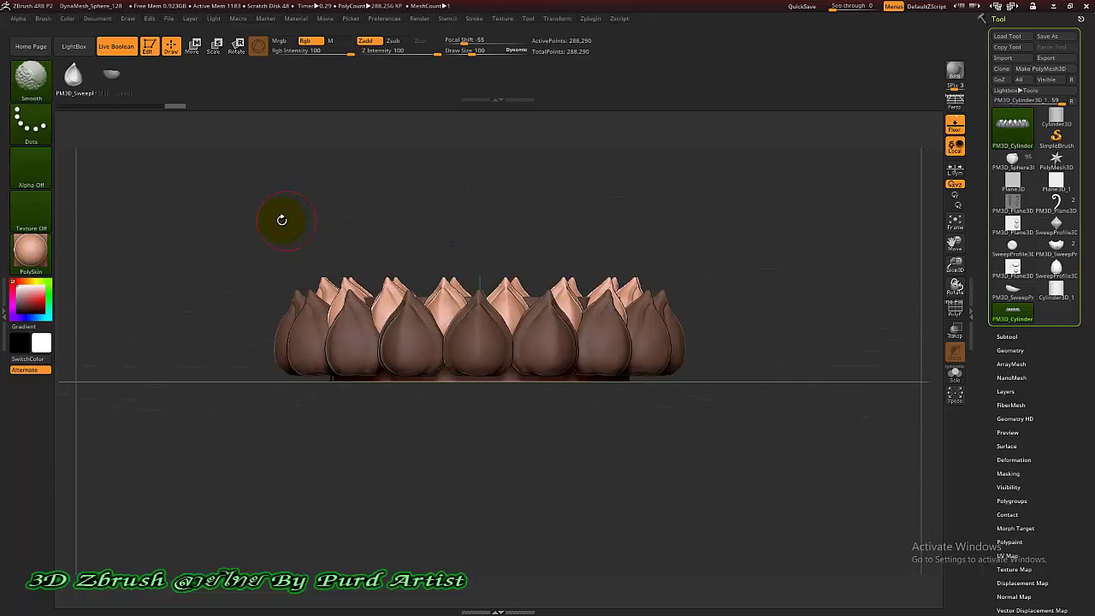
pyautogui.press('ctrl')
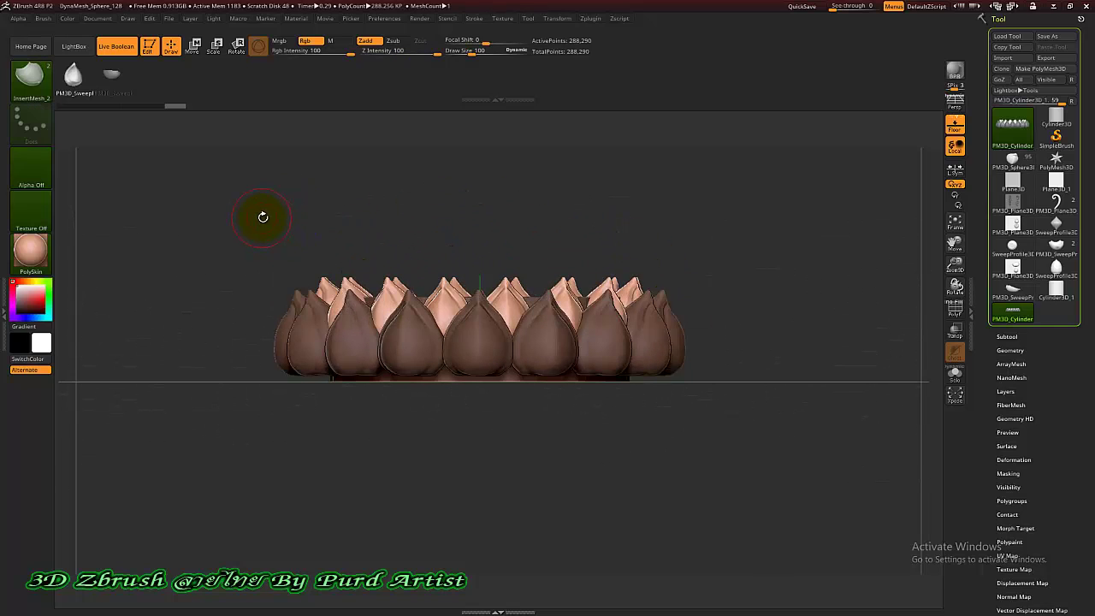
pyautogui.keyDown('ctrl'); pyautogui.click(259, 227); pyautogui.keyUp('ctrl')
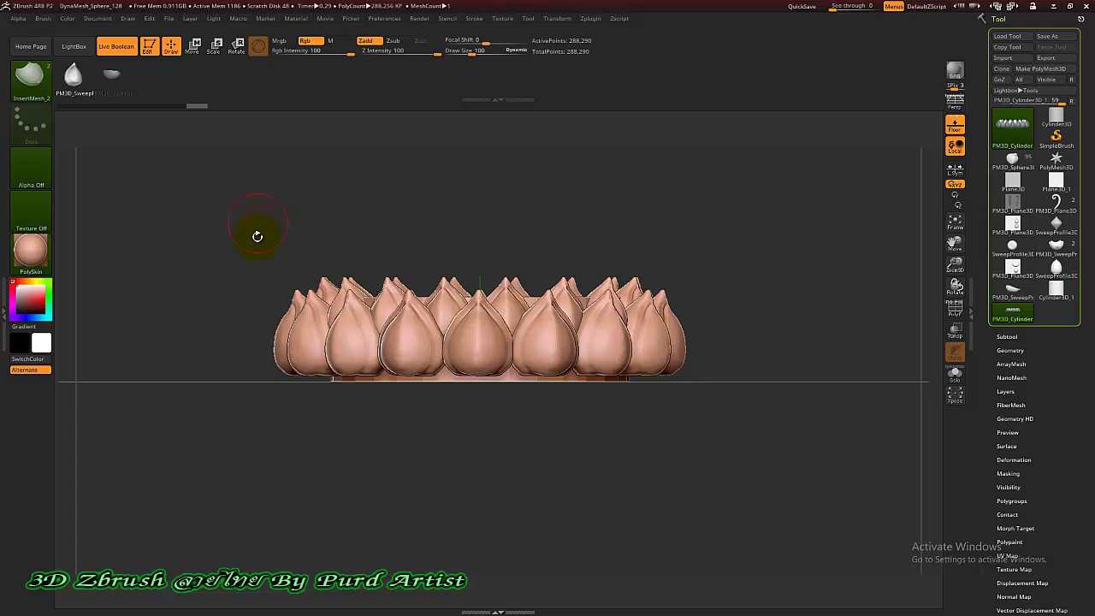
pyautogui.moveTo(227, 227); pyautogui.dragTo(262, 214)
# Step: Draw a ring of wide cupped petals around the flower base
pyautogui.click(111, 75)
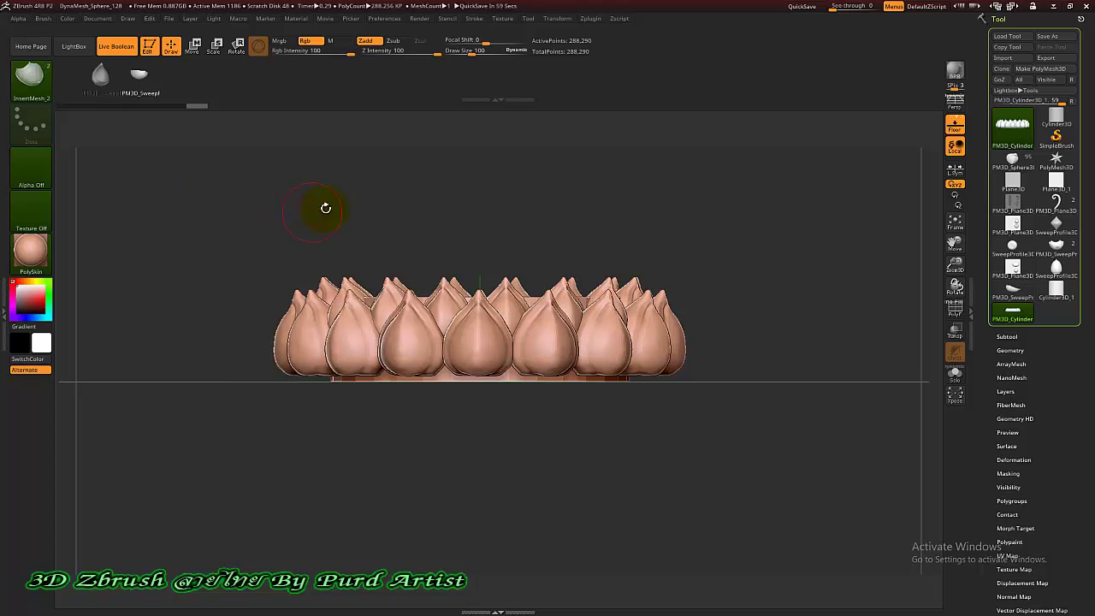
pyautogui.moveTo(325, 208)
pyautogui.keyDown('alt'); pyautogui.mouseDown()
pyautogui.moveTo(464, 350)
pyautogui.moveTo(465, 325)
pyautogui.mouseUp(); pyautogui.keyUp('alt')
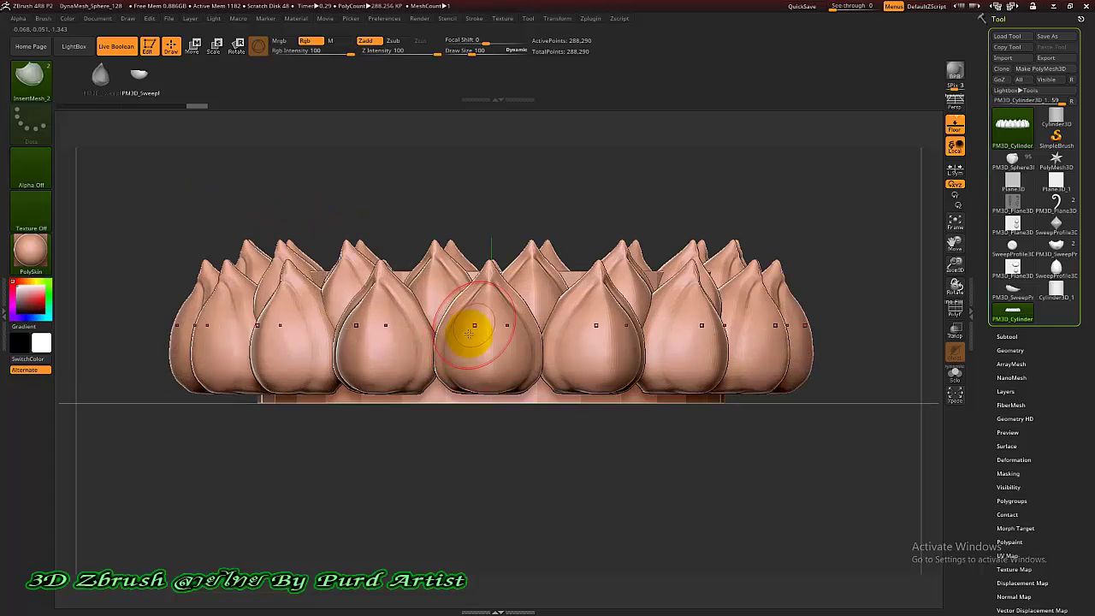
pyautogui.moveTo(490, 401)
pyautogui.mouseDown()
pyautogui.moveTo(507, 436)
pyautogui.moveTo(492, 483)
pyautogui.mouseUp()
# Step: Shift the outer cupped petal ring along Z by about -0.1157 beneath the buds
pyautogui.keyDown('alt'); pyautogui.click(482, 416); pyautogui.keyUp('alt')
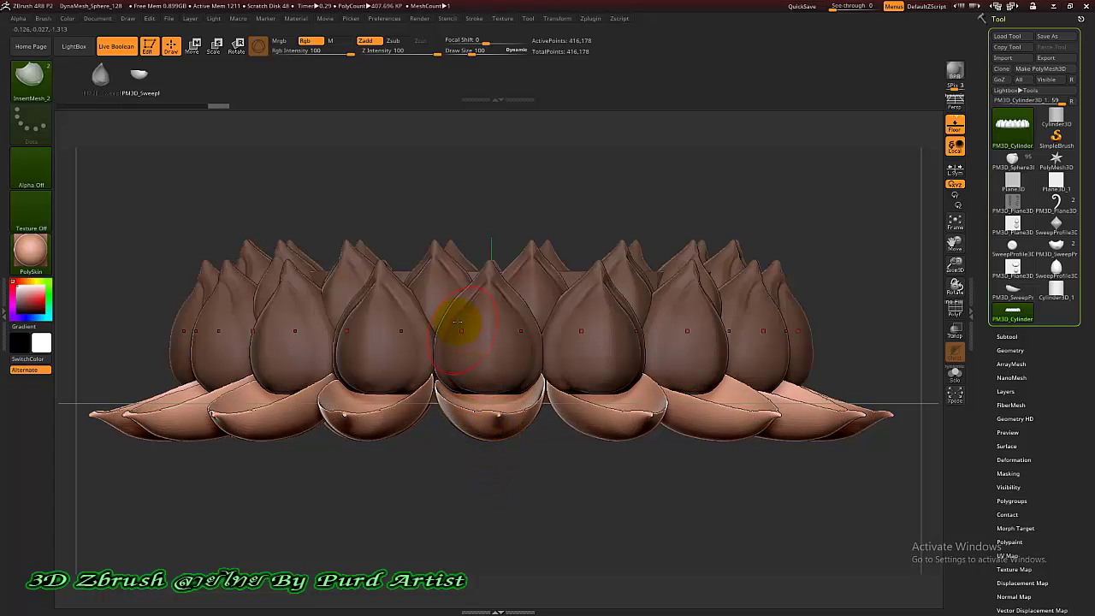
pyautogui.moveTo(399, 173)
pyautogui.mouseDown()
pyautogui.moveTo(420, 215)
pyautogui.moveTo(389, 259)
pyautogui.moveTo(341, 205)
pyautogui.mouseUp()
pyautogui.click(197, 52)
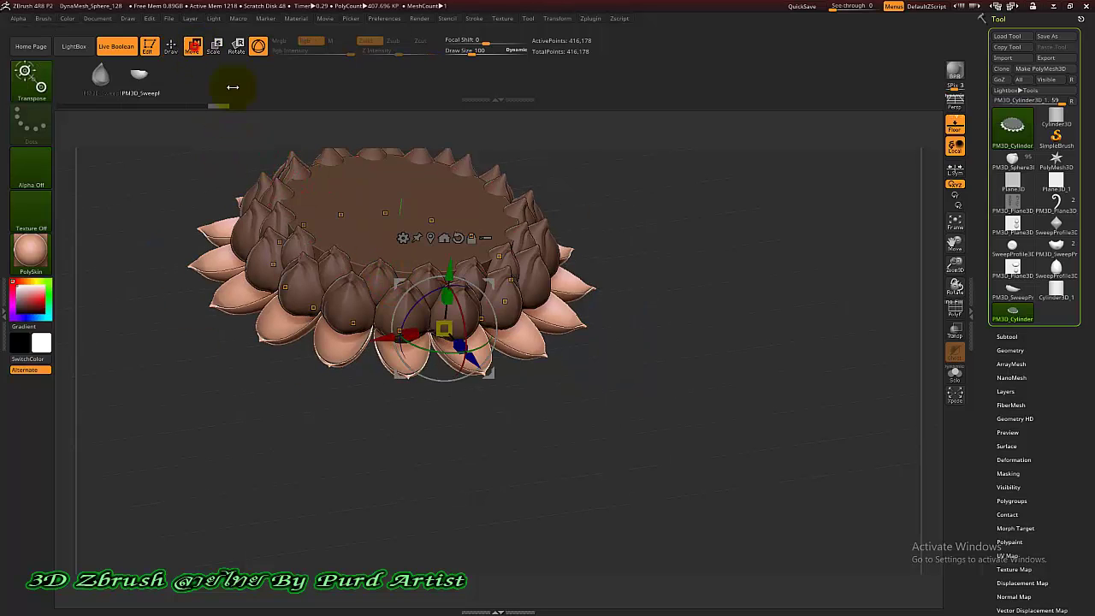
pyautogui.click(453, 332)
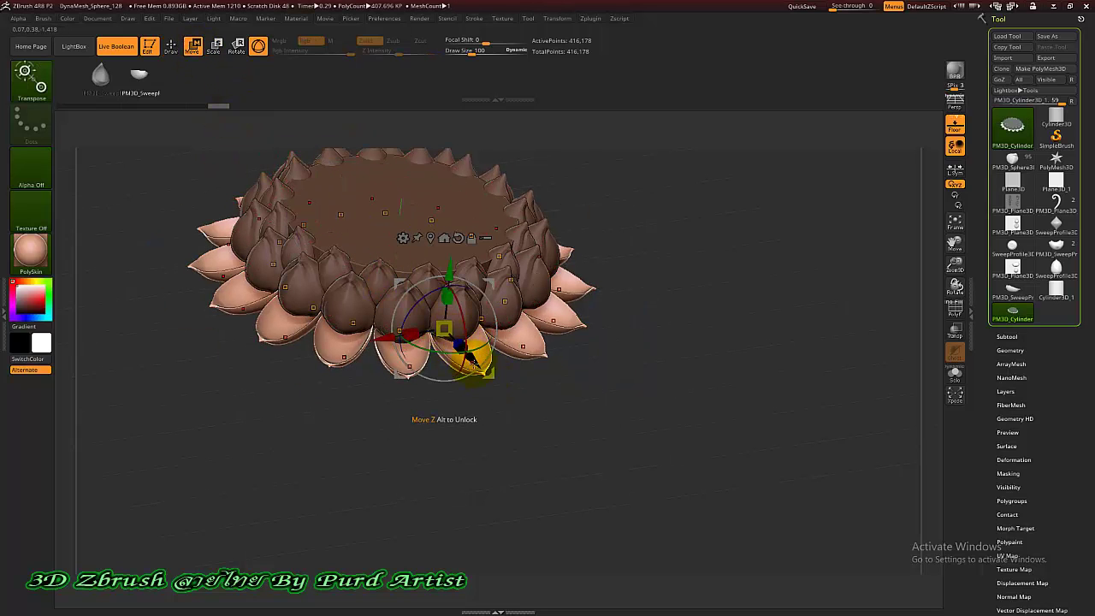
pyautogui.moveTo(473, 358); pyautogui.dragTo(458, 355)
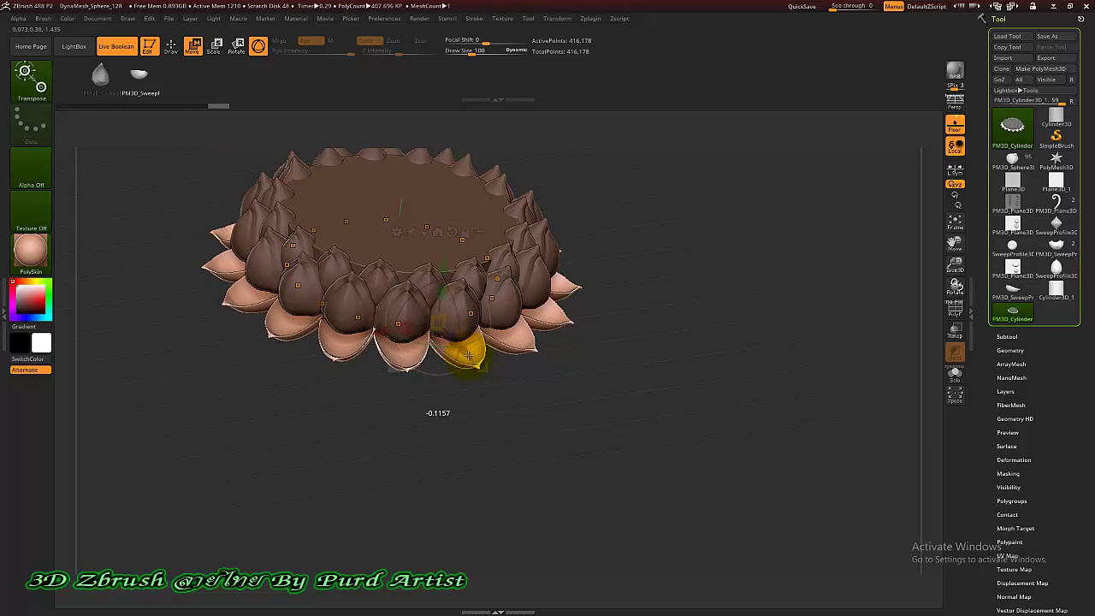